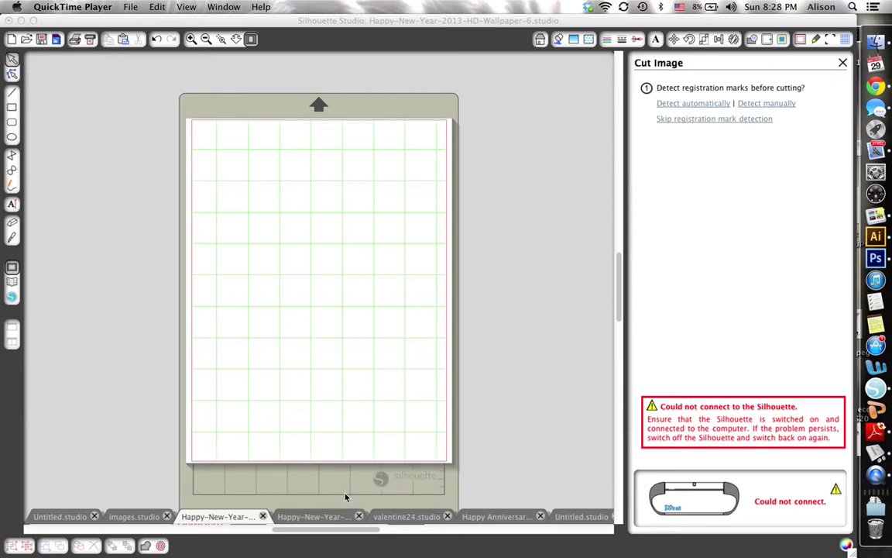
- View the finished round designs in the first Untitled document, and return to the blank Happy-New-Year document
{"action": "left_click", "coordinate": [436, 343]}
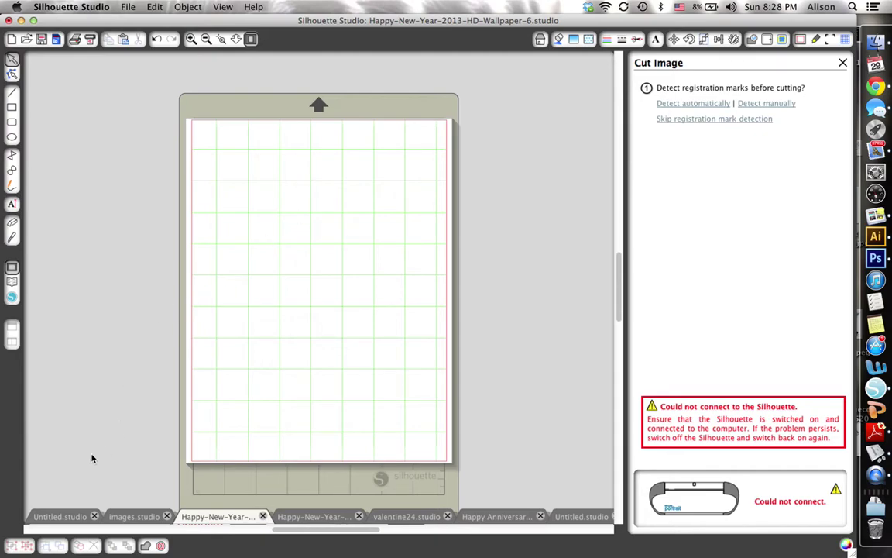
{"action": "left_click", "coordinate": [69, 516]}
{"action": "left_click", "coordinate": [205, 39]}
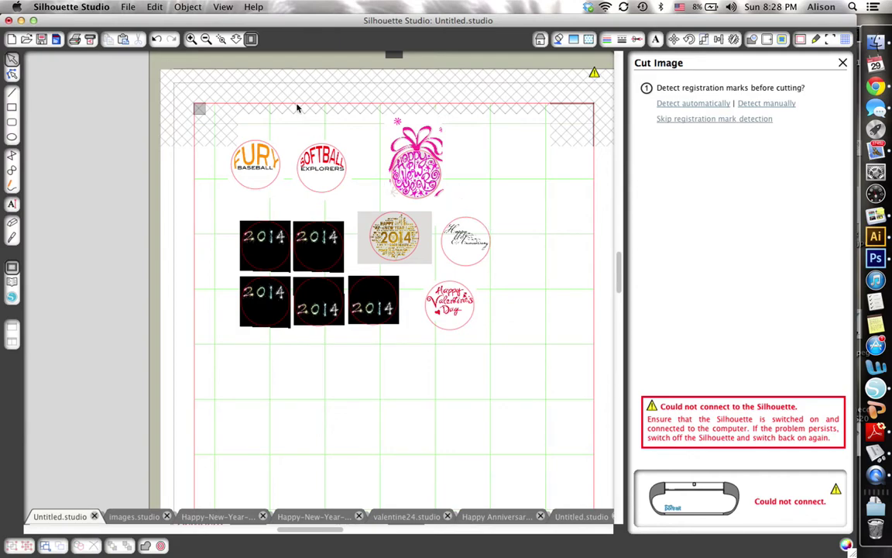
{"action": "left_click", "coordinate": [213, 515]}
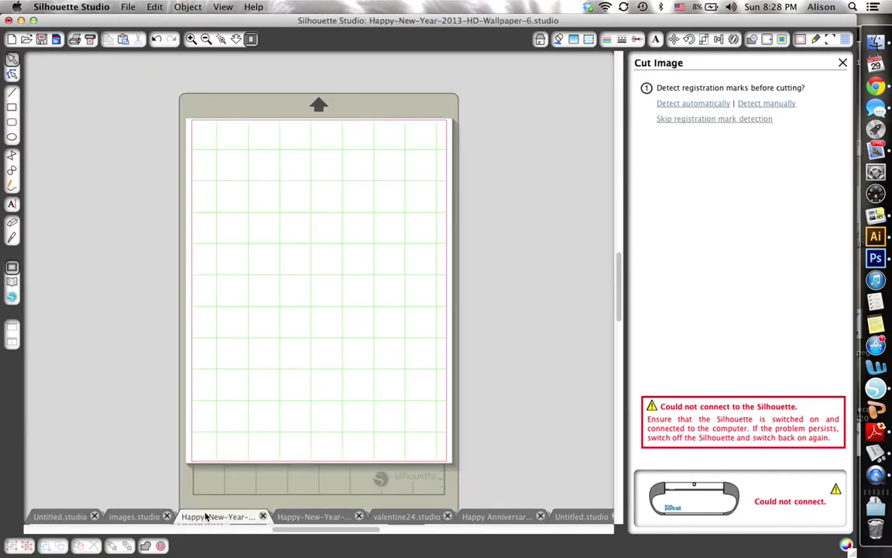
- Show registration marks on the blank page of the Happy-New-Year document
{"action": "scroll", "coordinate": [339, 225], "scroll_direction": "down", "scroll_amount": 1}
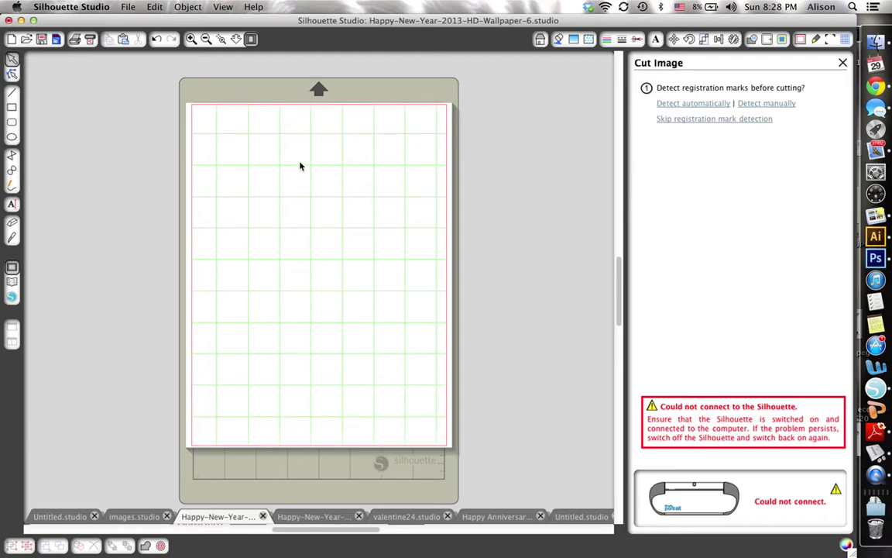
{"action": "left_click", "coordinate": [829, 40]}
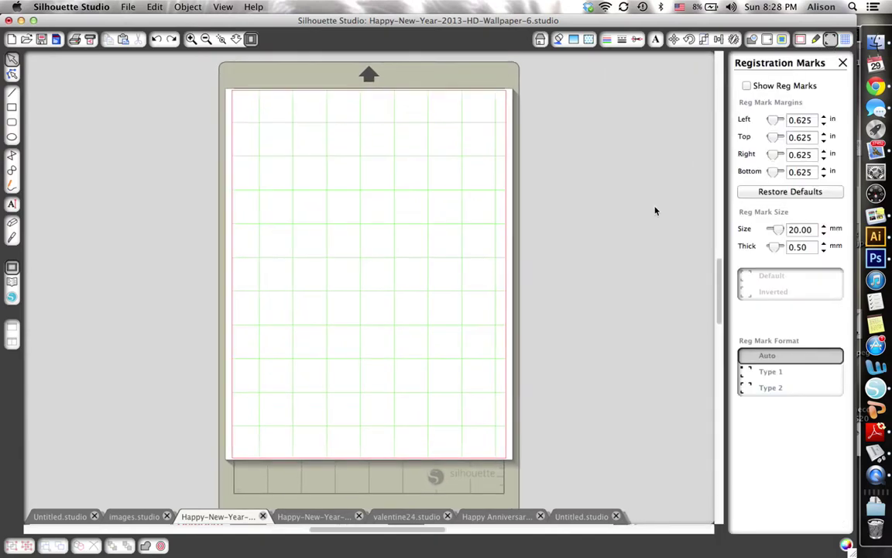
{"action": "left_click", "coordinate": [746, 86]}
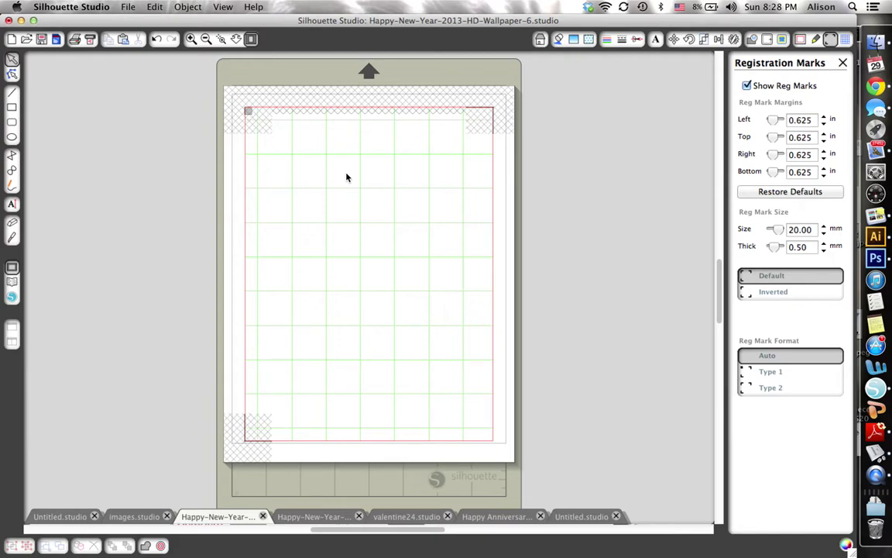
- Merge the image Boston_Bruins_logo.gif from the Documents folder into the open document
{"action": "left_click", "coordinate": [128, 7]}
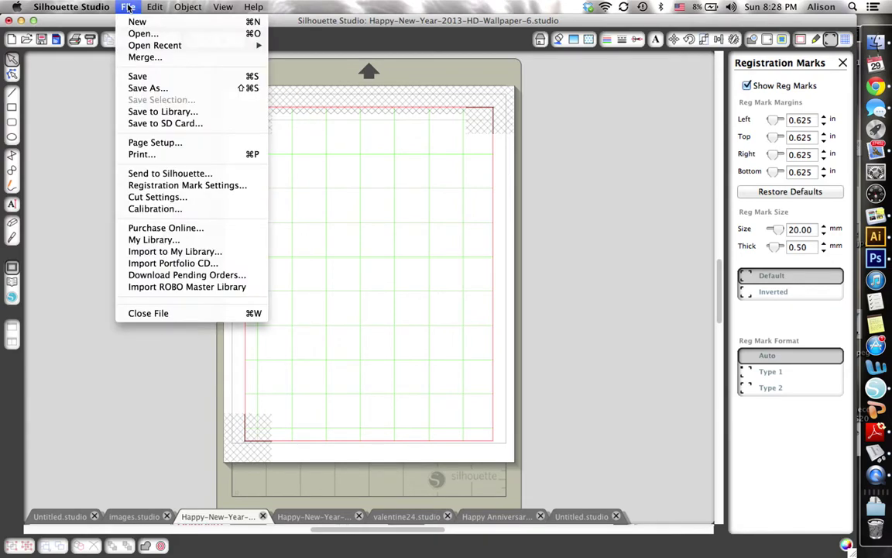
{"action": "left_click", "coordinate": [133, 56]}
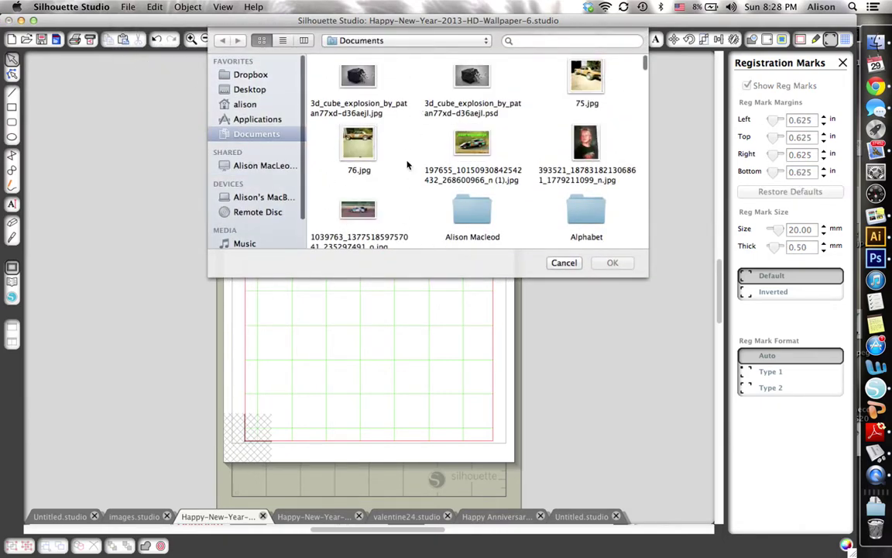
{"action": "scroll", "coordinate": [506, 138], "scroll_direction": "down", "scroll_amount": 5}
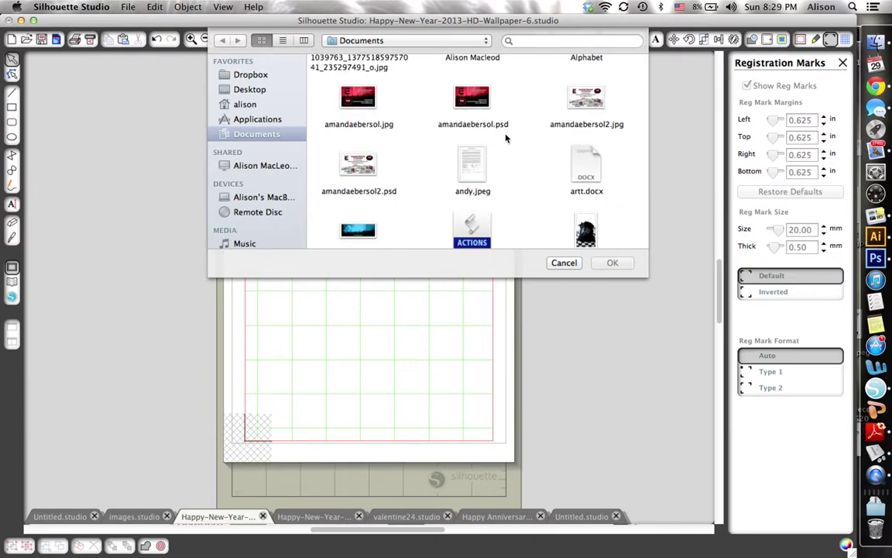
{"action": "scroll", "coordinate": [505, 138], "scroll_direction": "down", "scroll_amount": 1}
{"action": "scroll", "coordinate": [506, 138], "scroll_direction": "down", "scroll_amount": 2}
{"action": "scroll", "coordinate": [506, 137], "scroll_direction": "down", "scroll_amount": 4}
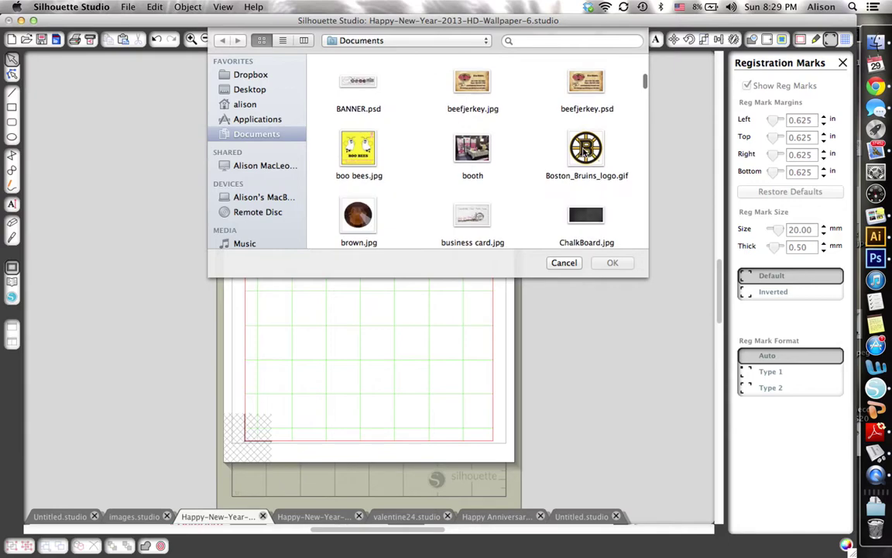
{"action": "double_click", "coordinate": [585, 151]}
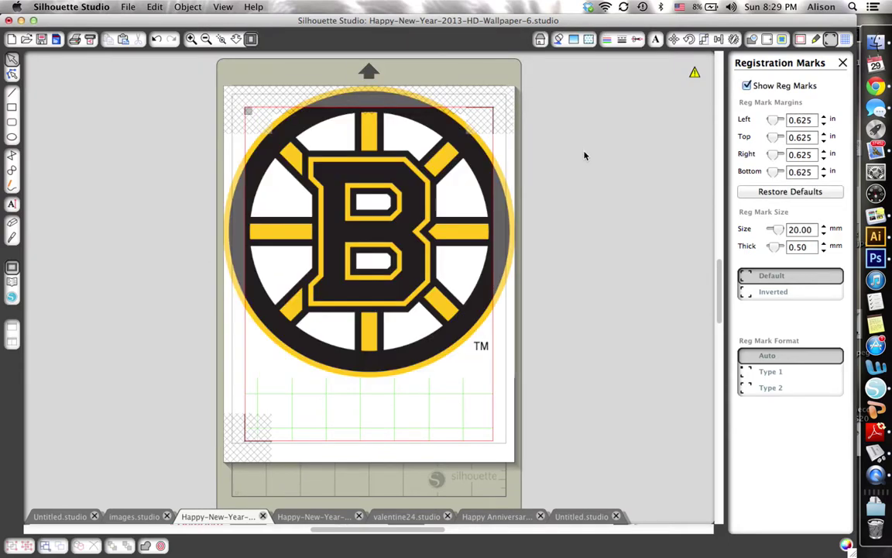
- Shrink the Bruins logo proportionally to about 1.16 in wide and move it inside the cut border, clear of the hatched areas
{"action": "left_click", "coordinate": [358, 194]}
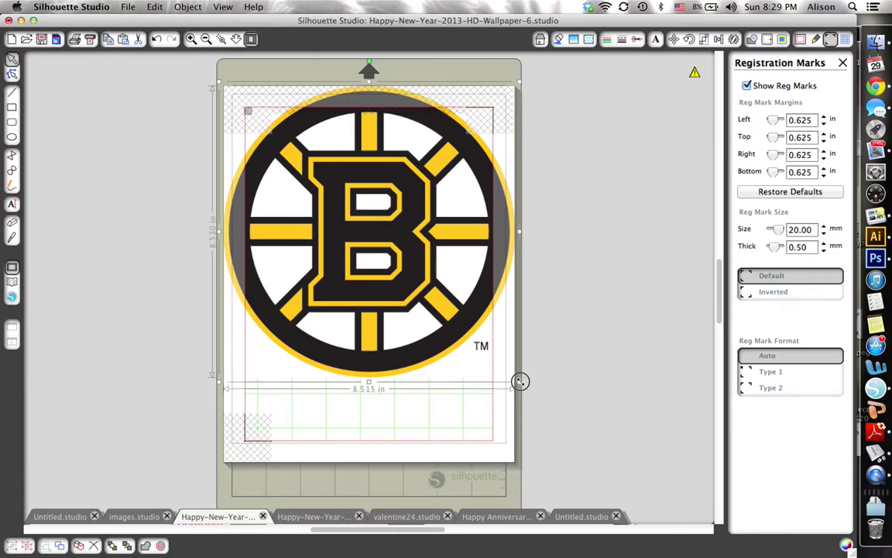
{"action": "left_click_drag", "start_coordinate": [520, 381], "coordinate": [243, 141]}
{"action": "left_click_drag", "start_coordinate": [240, 104], "coordinate": [337, 206]}
{"action": "left_click", "coordinate": [396, 206]}
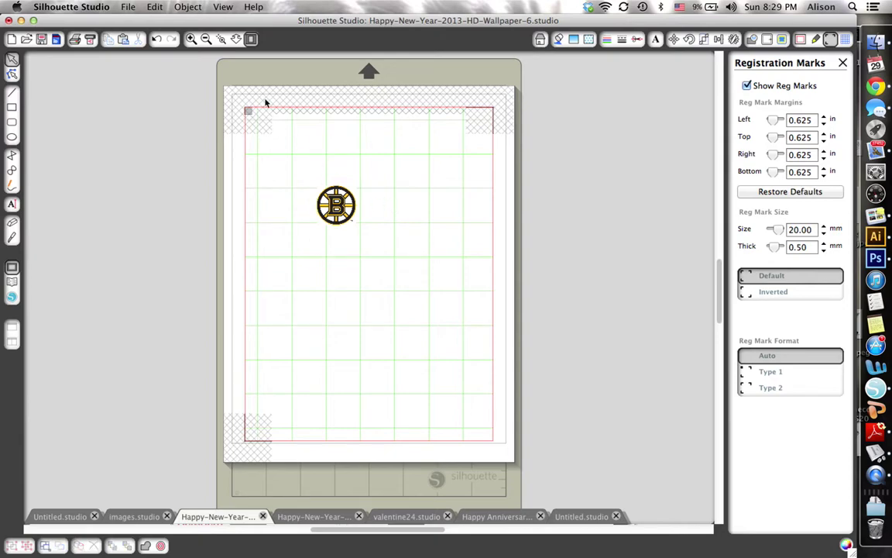
- Draw a circle about 1.28 by 1.3 in with the Ellipse tool on the empty area above the logo
{"action": "left_click", "coordinate": [190, 39]}
{"action": "left_click_drag", "start_coordinate": [408, 135], "coordinate": [483, 367]}
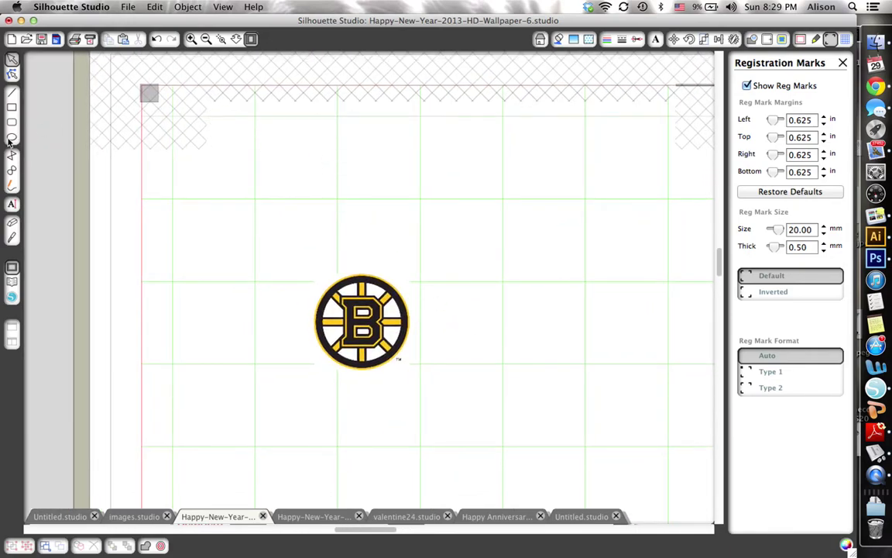
{"action": "left_click", "coordinate": [360, 312]}
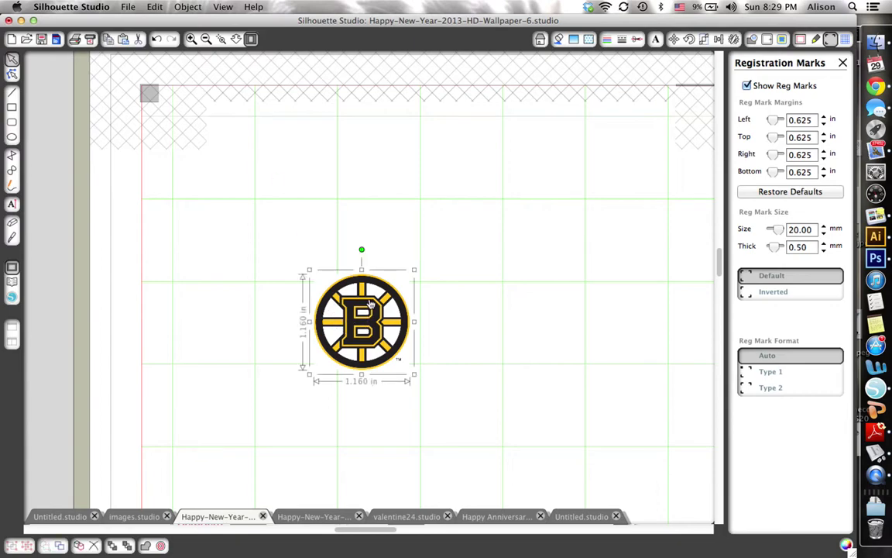
{"action": "left_click", "coordinate": [502, 349]}
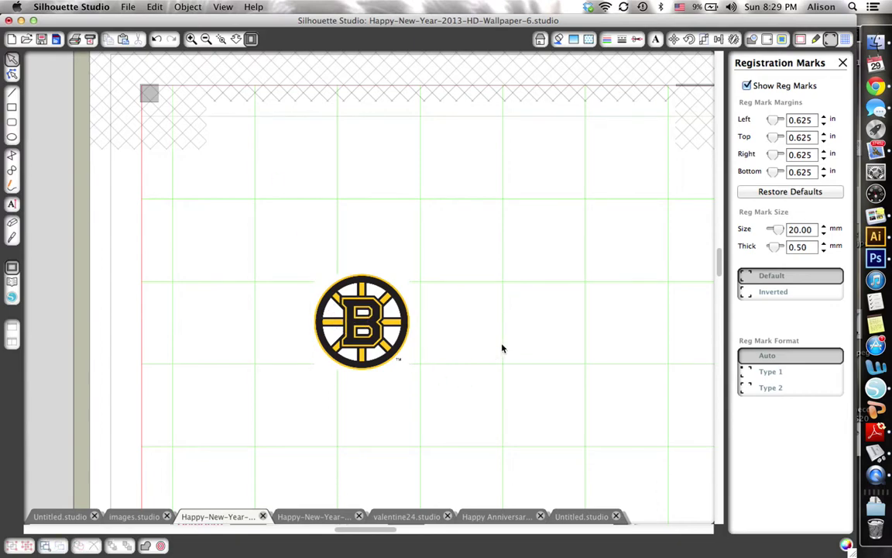
{"action": "left_click", "coordinate": [12, 137]}
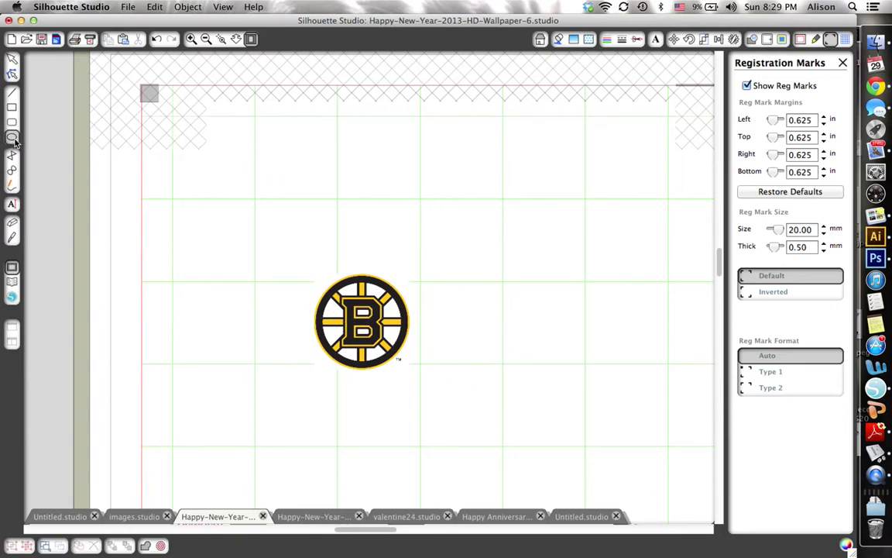
{"action": "left_click_drag", "start_coordinate": [280, 128], "coordinate": [384, 235]}
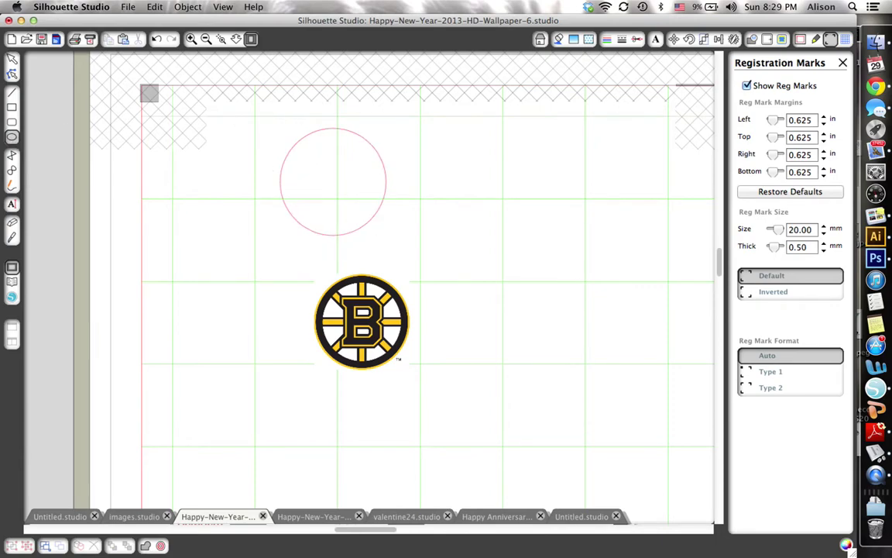
{"action": "left_click", "coordinate": [11, 60]}
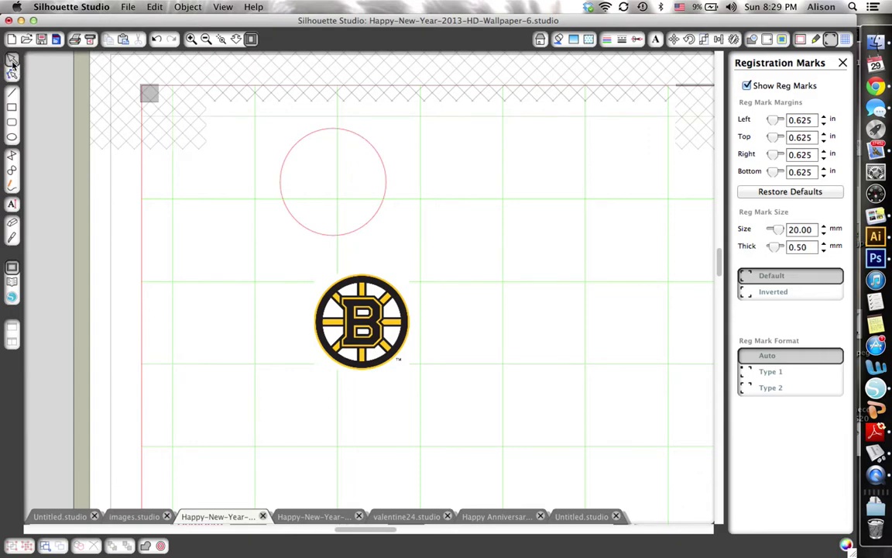
- Scale the circle to 0.885 in wide and 0.885 in high
{"action": "left_click", "coordinate": [338, 132]}
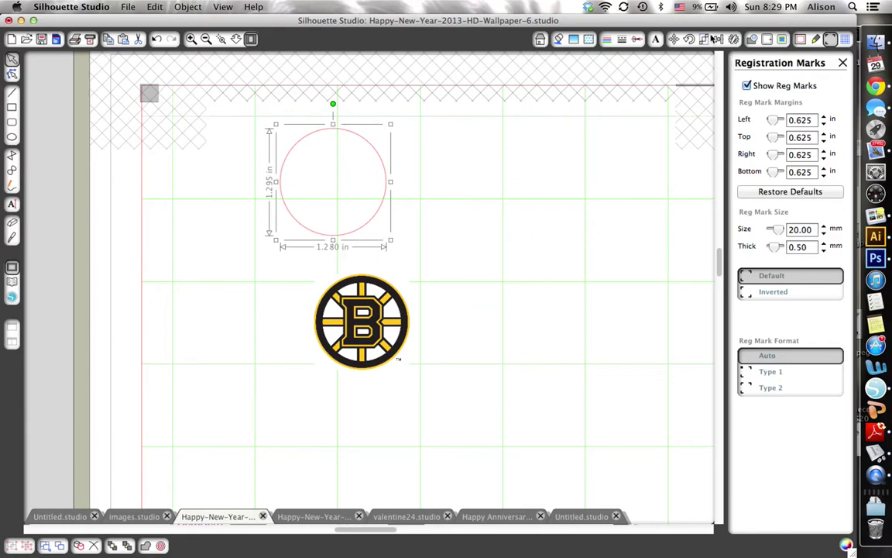
{"action": "left_click", "coordinate": [704, 40]}
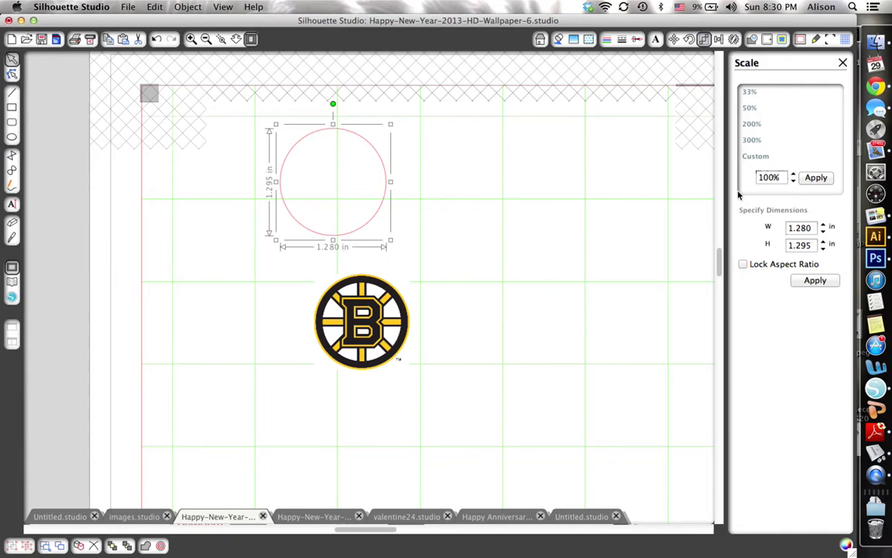
{"action": "double_click", "coordinate": [804, 228]}
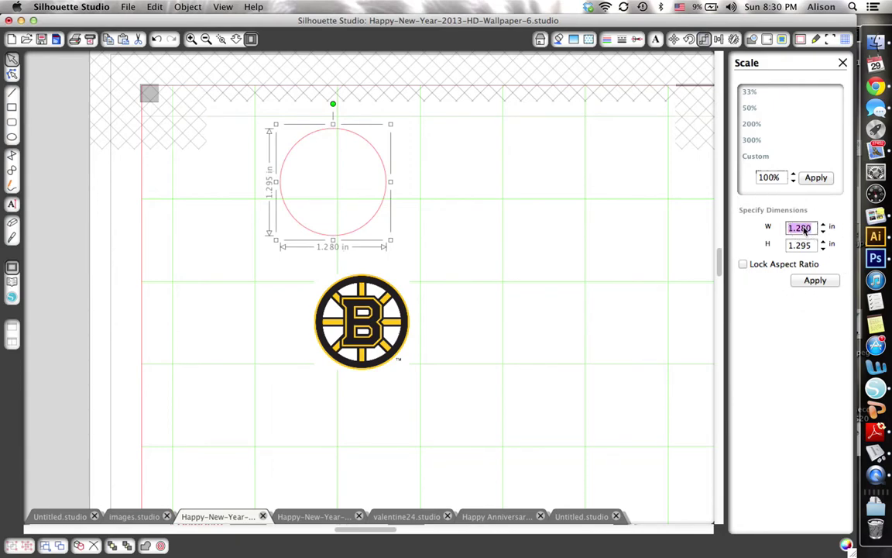
{"action": "type", "text": ".885"}
{"action": "double_click", "coordinate": [811, 247]}
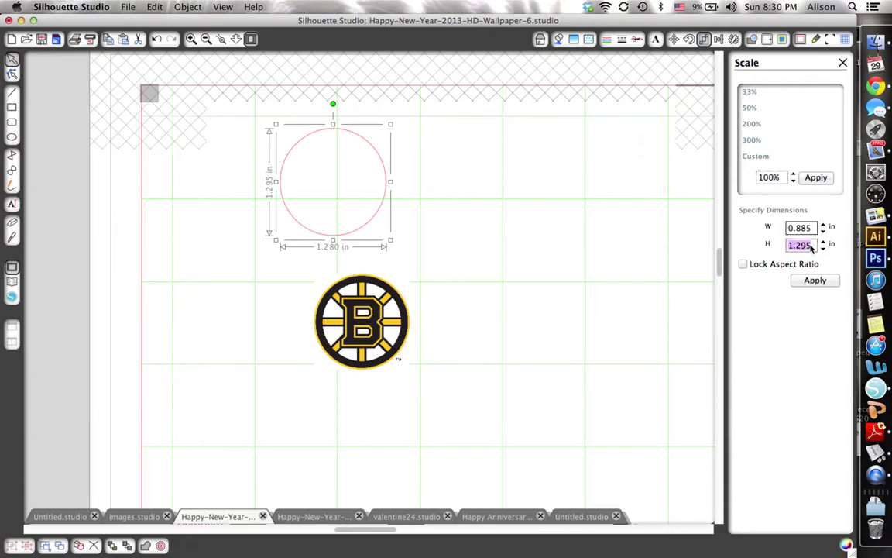
{"action": "type", "text": ".885"}
{"action": "left_click", "coordinate": [815, 284]}
{"action": "left_click", "coordinate": [811, 280]}
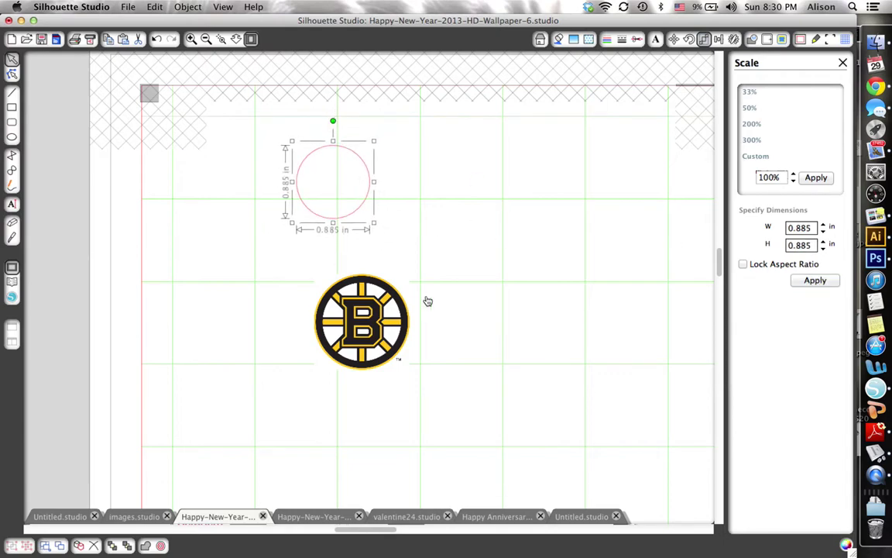
- Move the Bruins logo onto the circle and shrink it to about 0.87 in so it fits the outline
{"action": "left_click", "coordinate": [345, 313]}
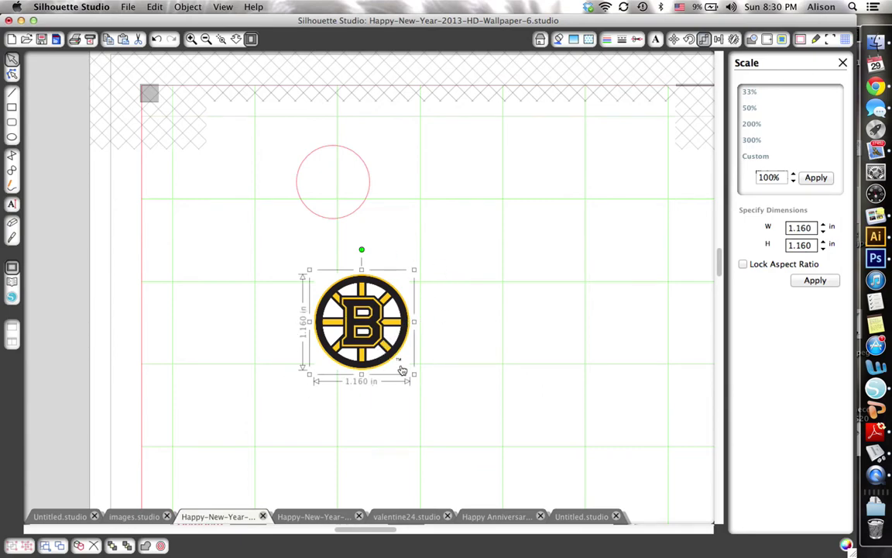
{"action": "left_click_drag", "start_coordinate": [370, 341], "coordinate": [338, 202]}
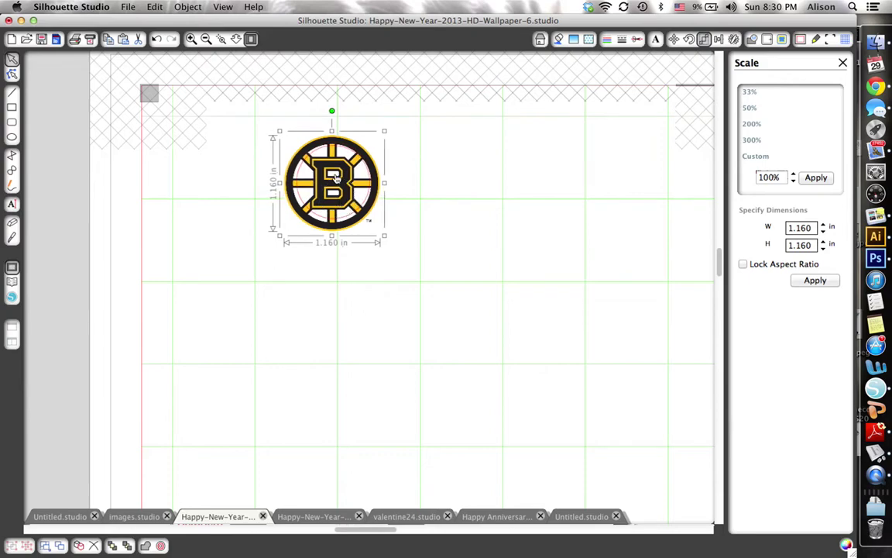
{"action": "left_click_drag", "start_coordinate": [383, 235], "coordinate": [352, 213]}
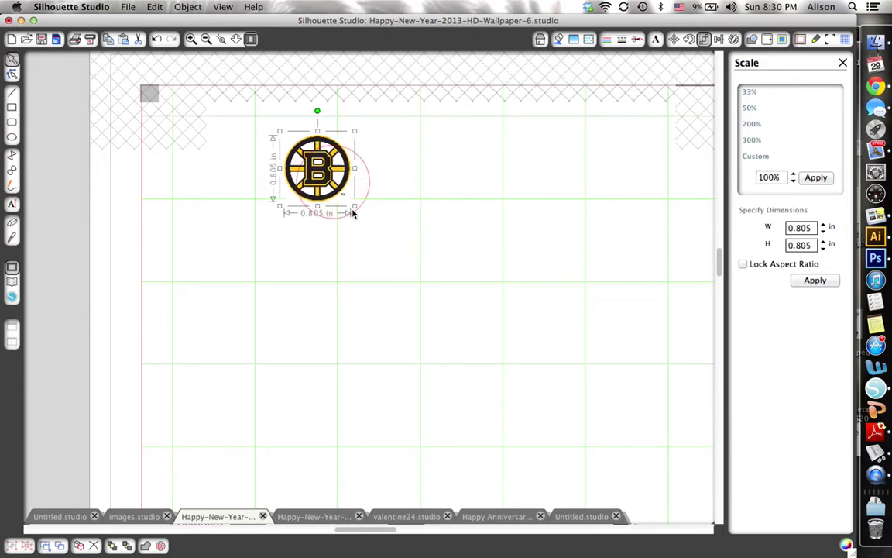
{"action": "left_click_drag", "start_coordinate": [328, 178], "coordinate": [341, 193]}
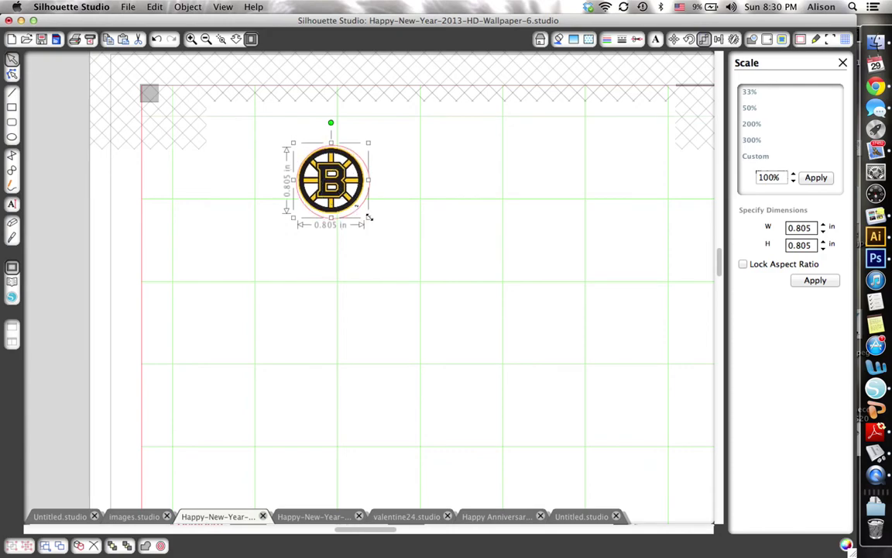
{"action": "left_click_drag", "start_coordinate": [370, 218], "coordinate": [376, 225]}
{"action": "left_click_drag", "start_coordinate": [292, 143], "coordinate": [293, 143]}
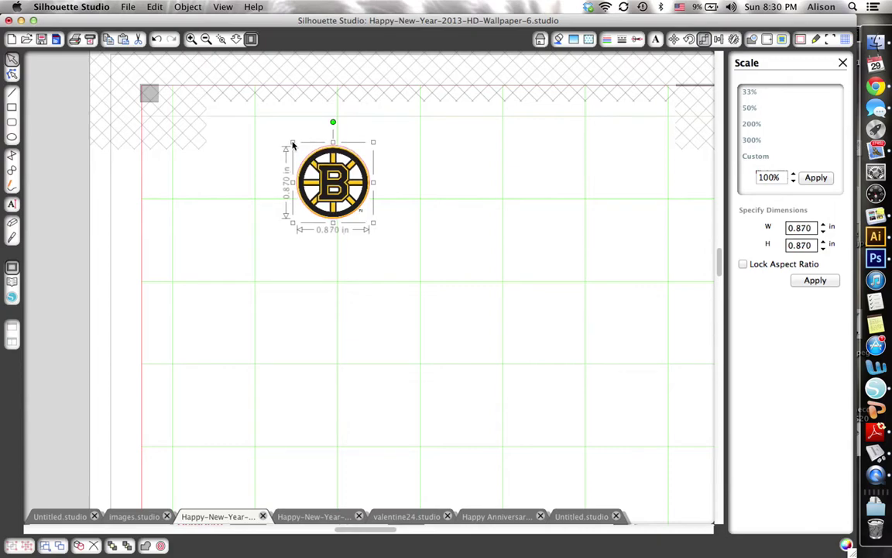
{"action": "left_click", "coordinate": [470, 192]}
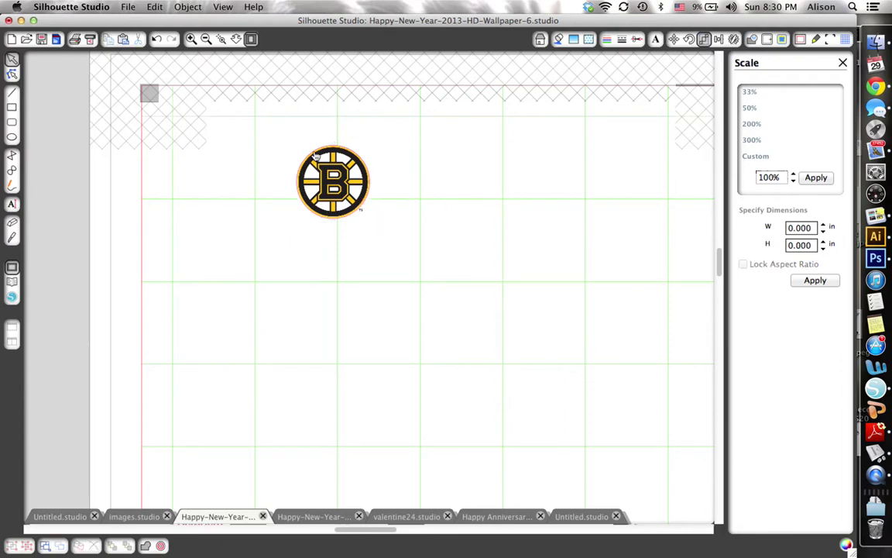
- Start sending the job to the Silhouette and review the print settings for the registration-marked page, cancelling without printing
{"action": "left_click", "coordinate": [191, 39]}
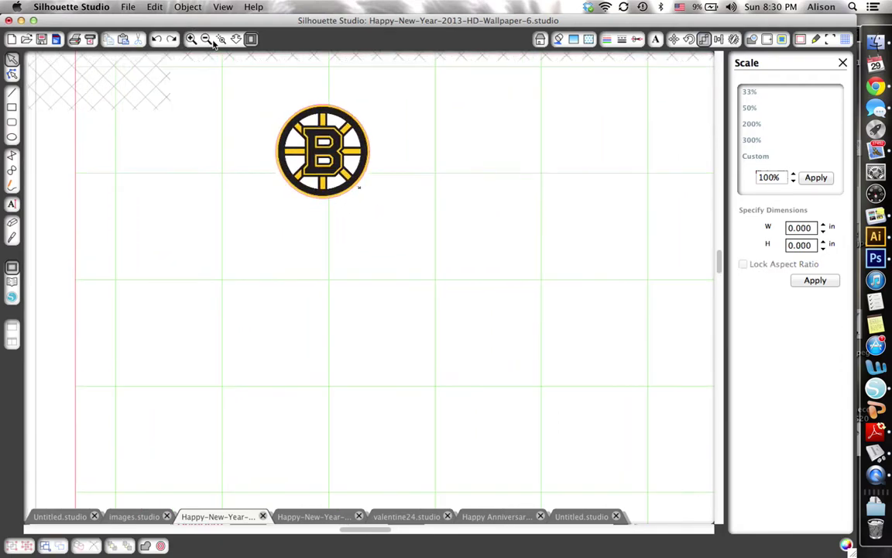
{"action": "scroll", "coordinate": [404, 174], "scroll_direction": "up", "scroll_amount": 2}
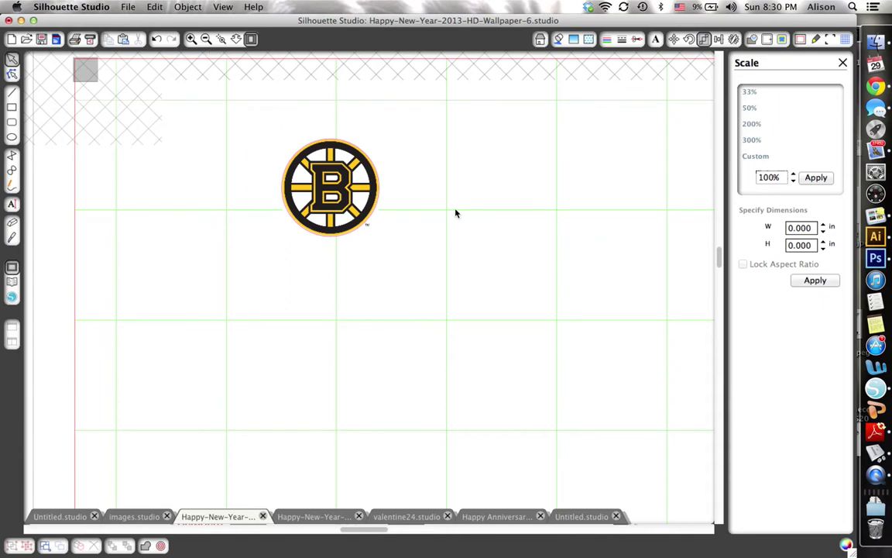
{"action": "left_click", "coordinate": [206, 40]}
{"action": "left_click", "coordinate": [205, 40]}
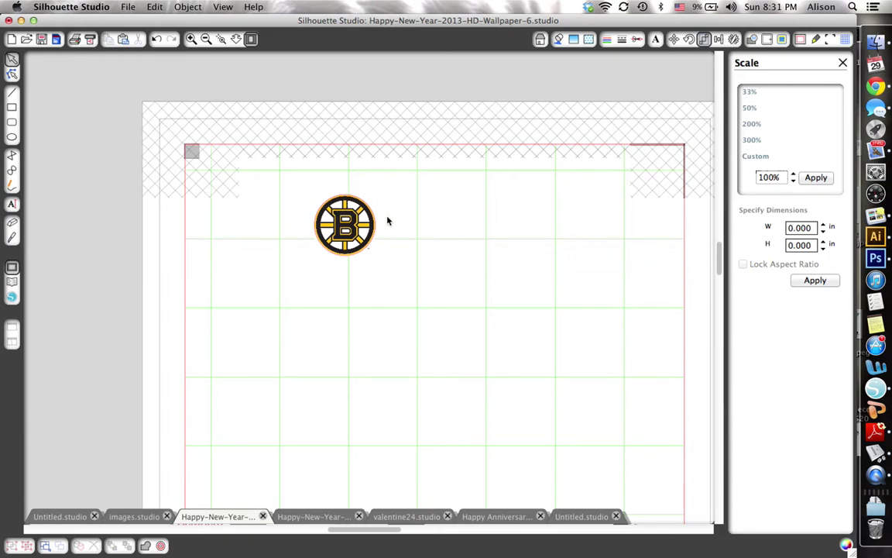
{"action": "left_click", "coordinate": [89, 41]}
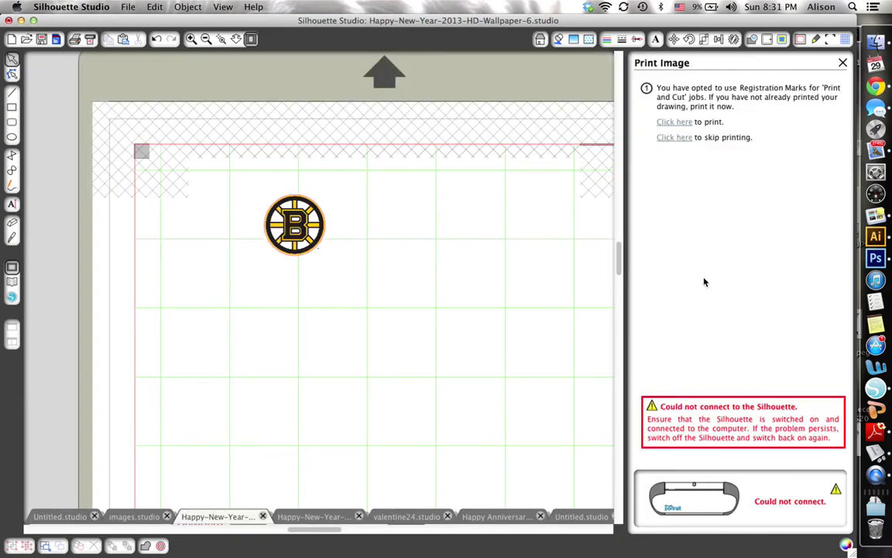
{"action": "left_click", "coordinate": [679, 122]}
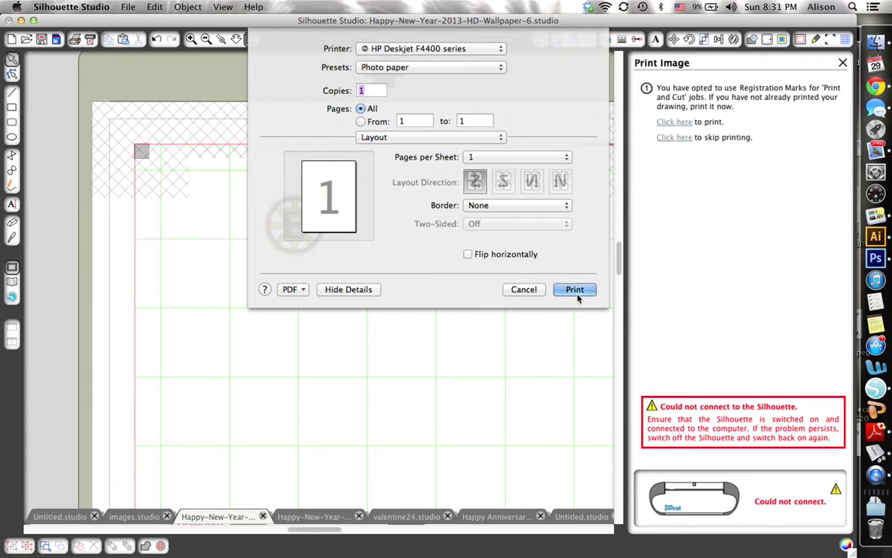
{"action": "left_click", "coordinate": [522, 289]}
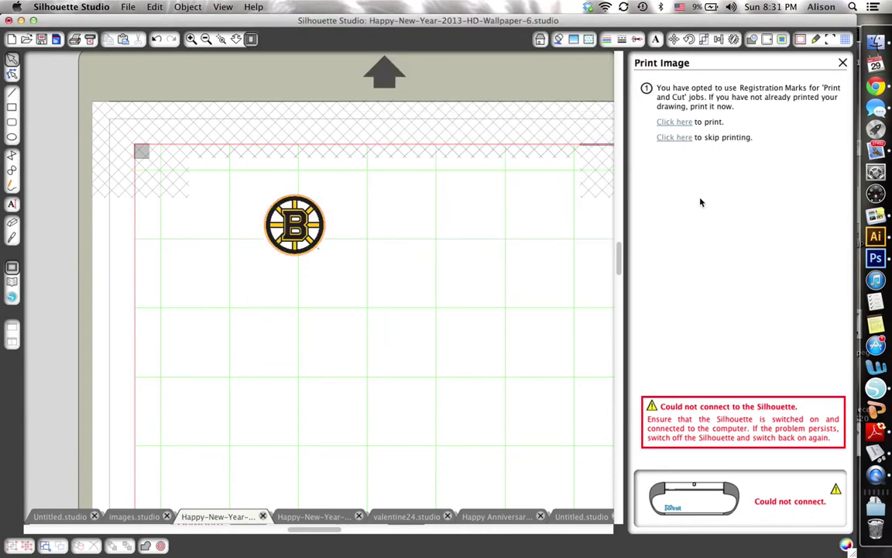
- Skip printing and proceed to manual registration mark detection, closing it without detecting the marks
{"action": "left_click", "coordinate": [676, 137]}
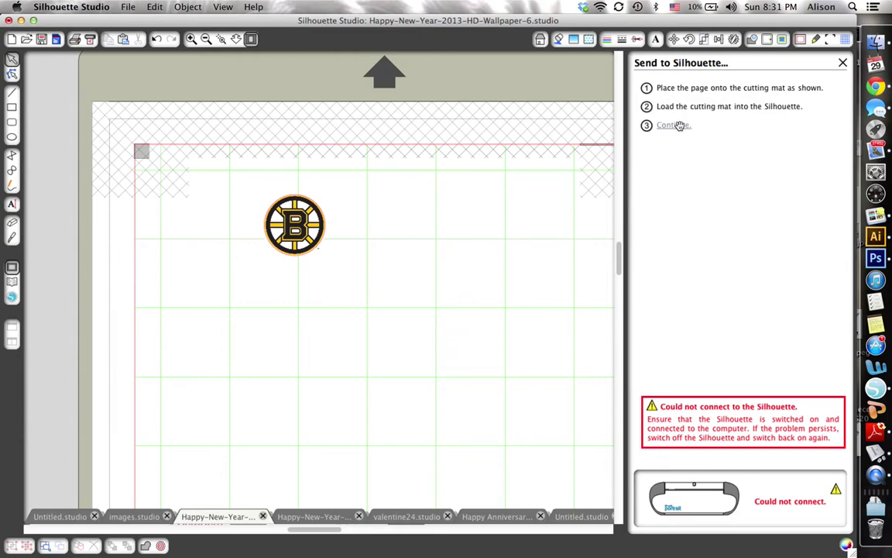
{"action": "left_click", "coordinate": [678, 125]}
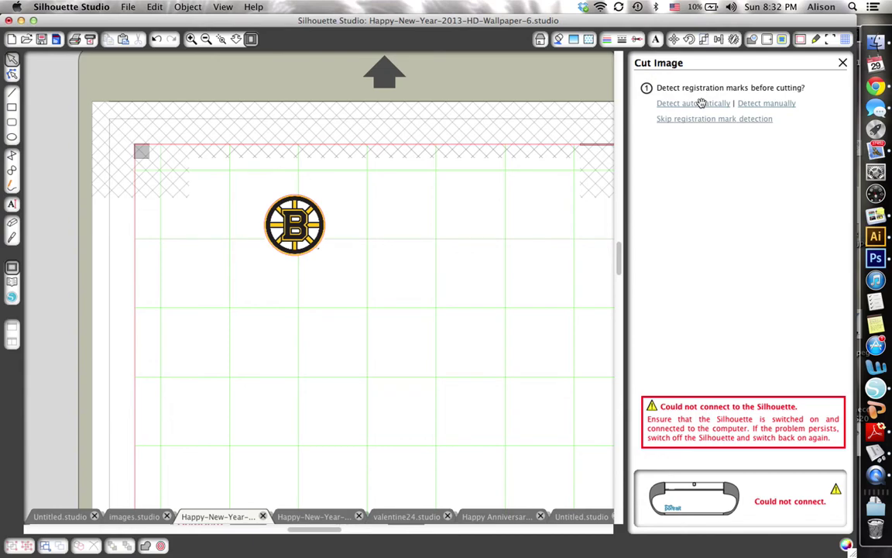
{"action": "left_click", "coordinate": [782, 103]}
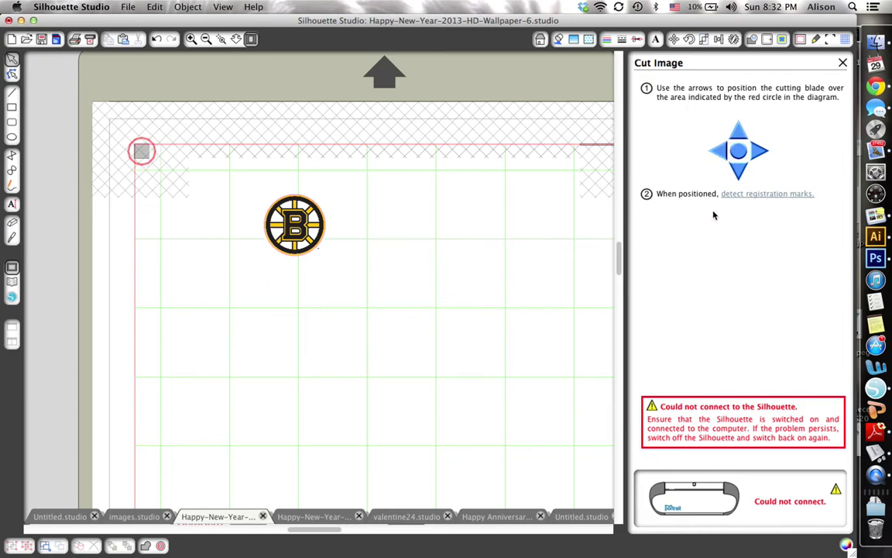
{"action": "left_click", "coordinate": [843, 61]}
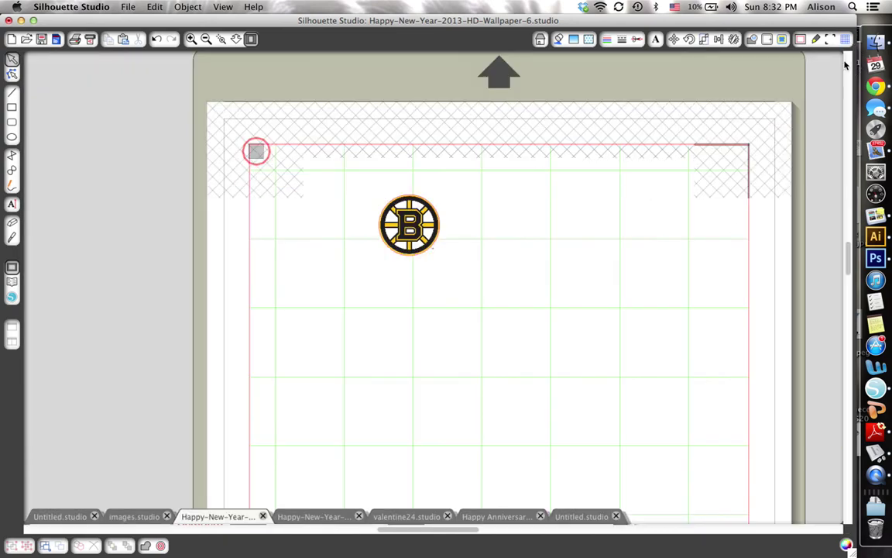
- Send the job to the Silhouette again, skipping printing and registration mark detection, and open the cut settings for changing
{"action": "left_click", "coordinate": [77, 38]}
{"action": "left_click", "coordinate": [684, 137]}
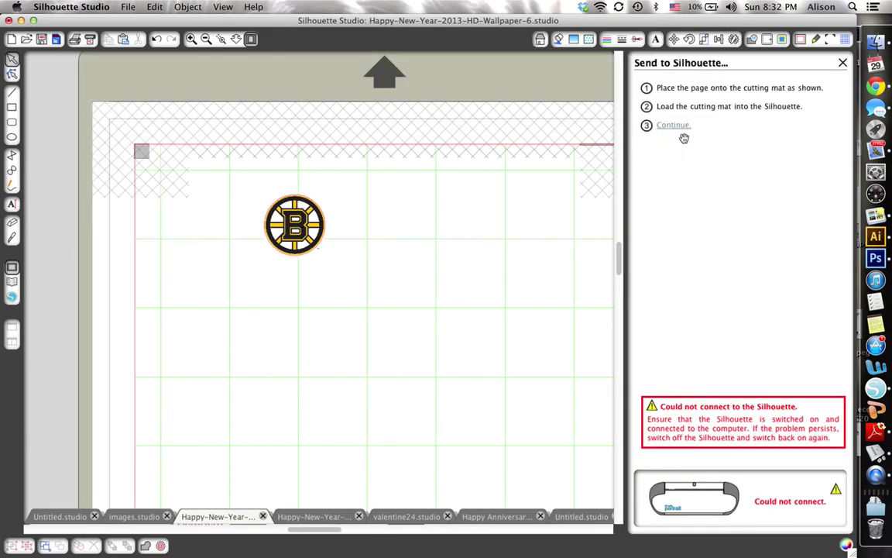
{"action": "left_click", "coordinate": [680, 128]}
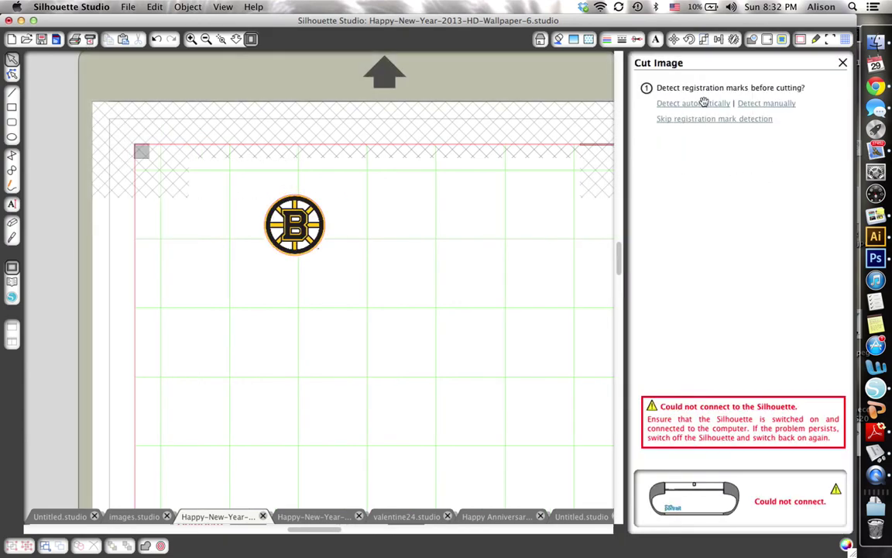
{"action": "left_click", "coordinate": [748, 119]}
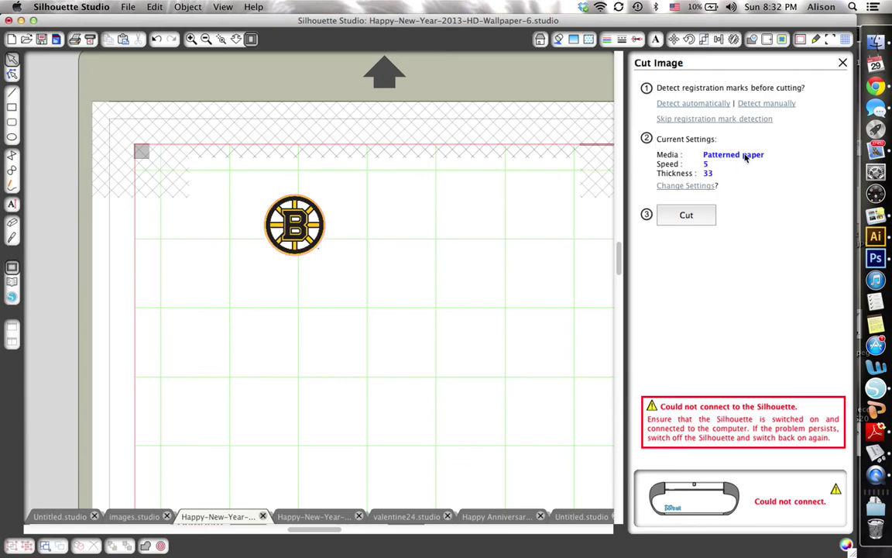
{"action": "left_click", "coordinate": [709, 184]}
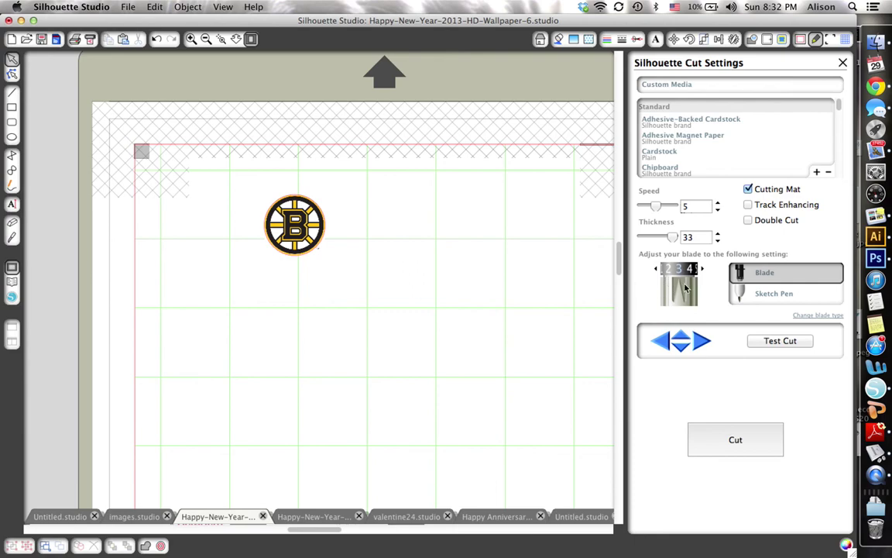